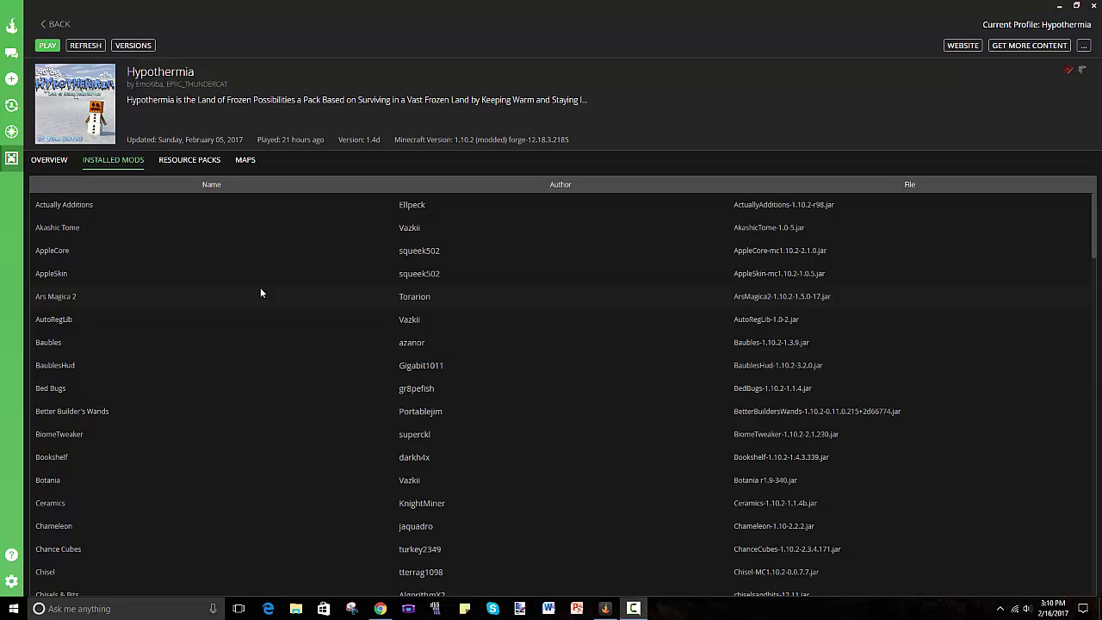
View the installed mods pages of the WonderCraft 1.1 and Hypothermia modpacks
{"action": "left_click", "coordinate": [11, 158]}
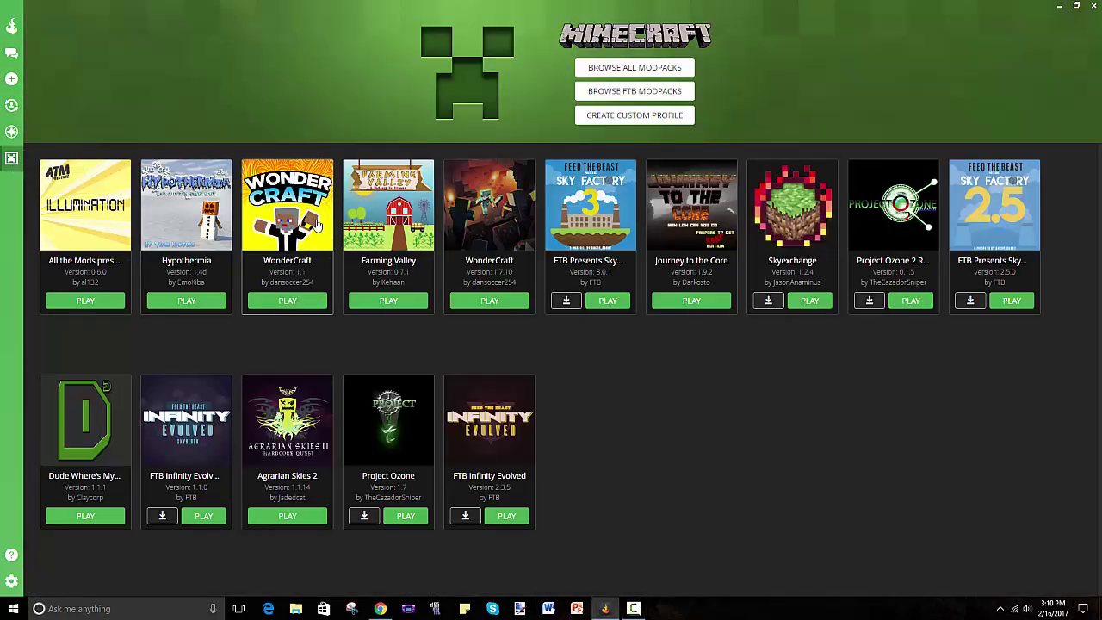
{"action": "left_click", "coordinate": [317, 224]}
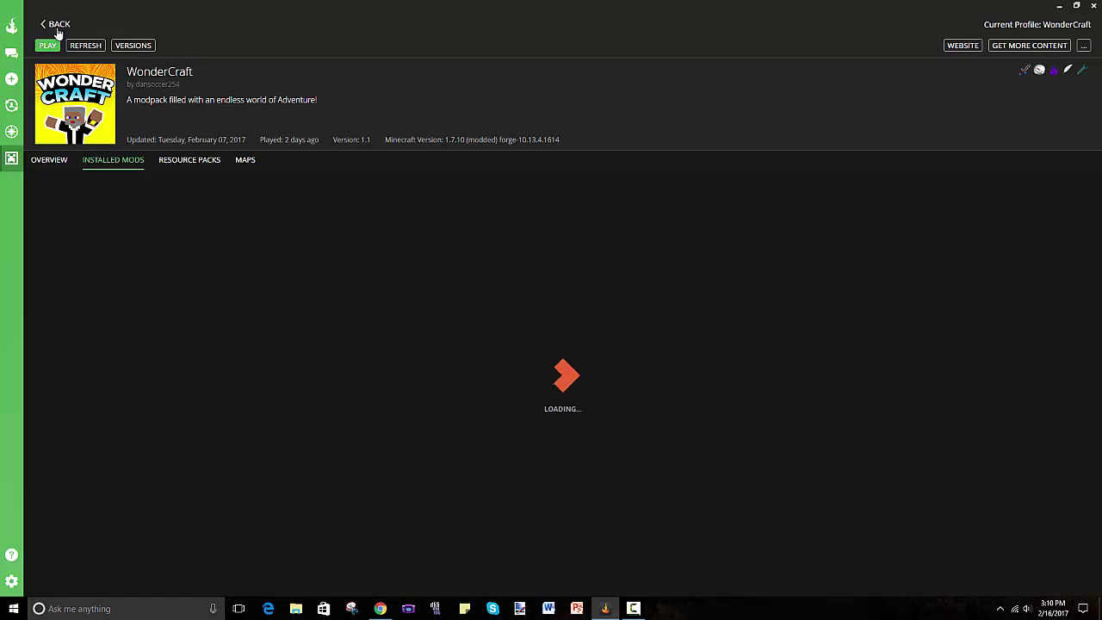
{"action": "left_click", "coordinate": [58, 26]}
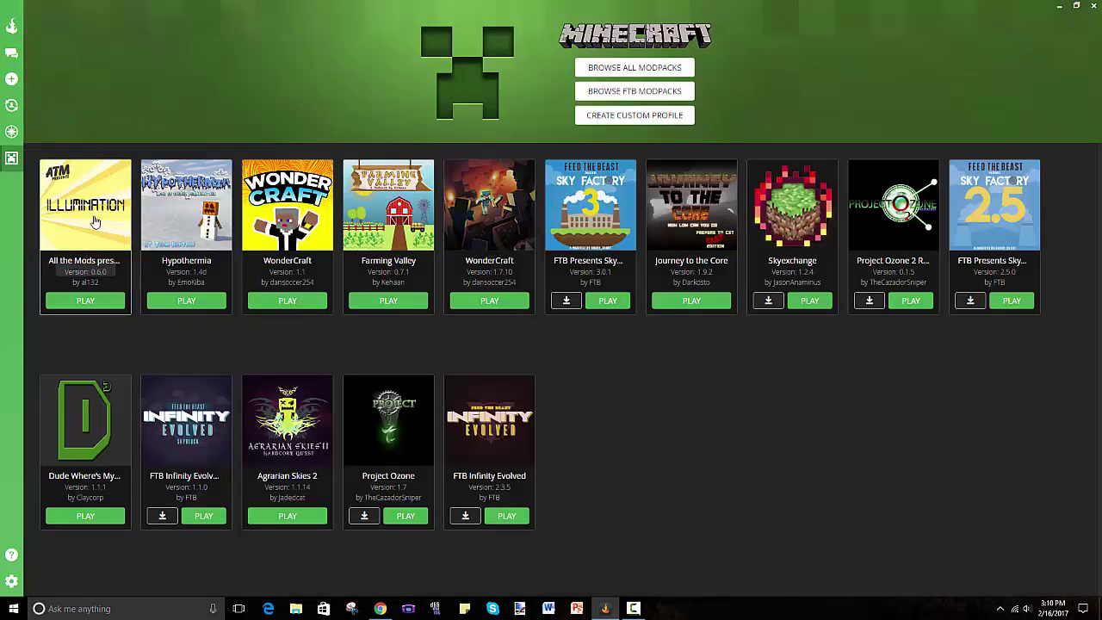
{"action": "left_click", "coordinate": [183, 254]}
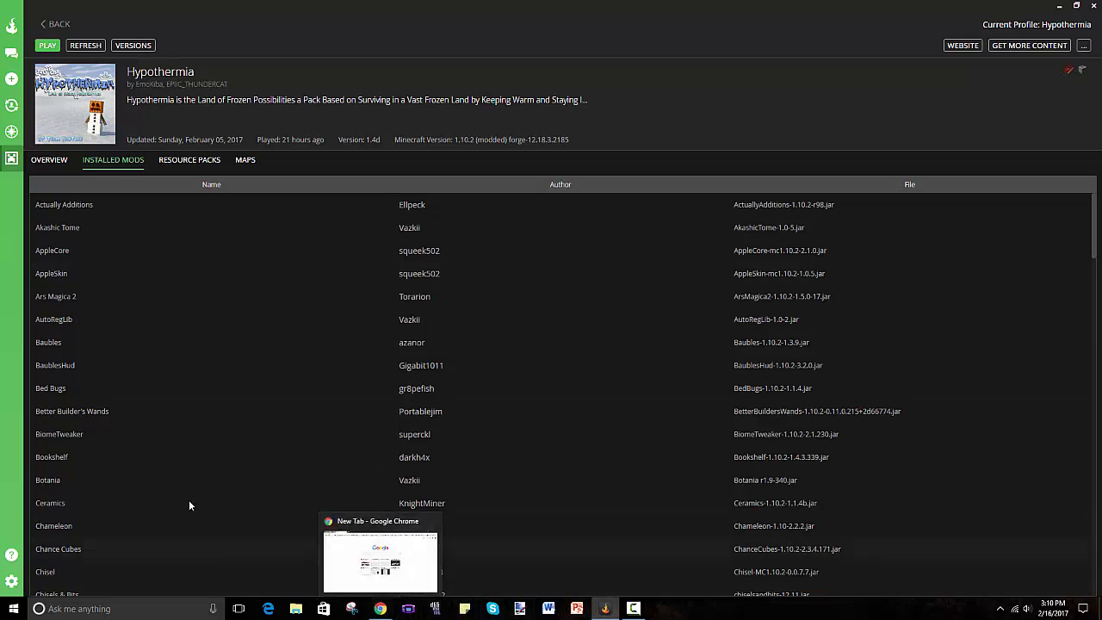
Look through the home, chat, add, friend requests and server discovery sections, and return to the Hypothermia modpack's page
{"action": "left_click", "coordinate": [11, 24]}
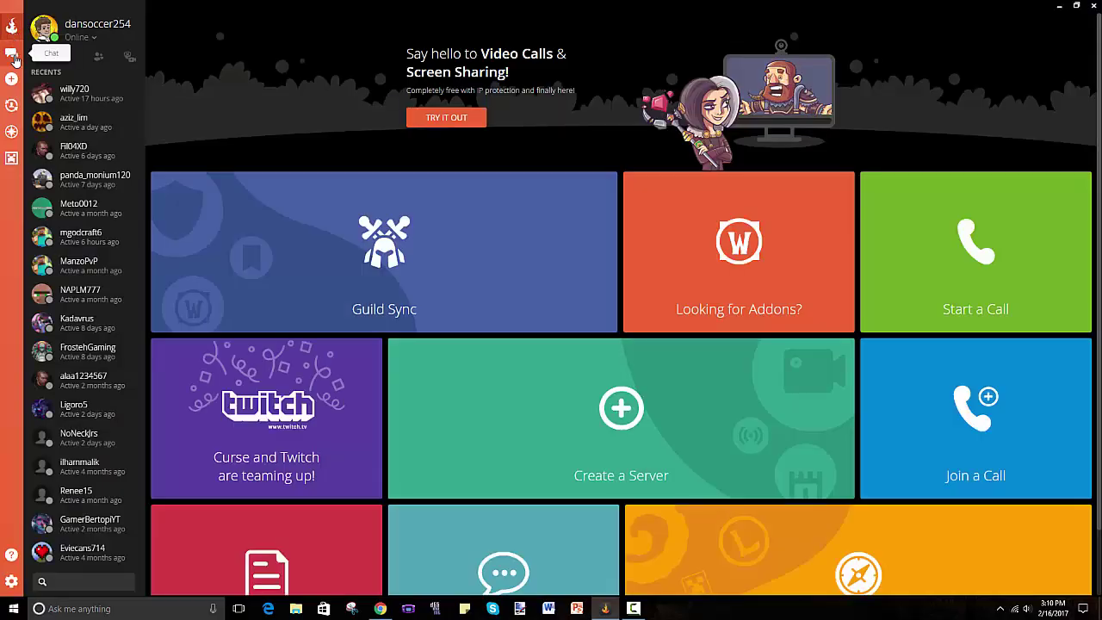
{"action": "left_click", "coordinate": [12, 55]}
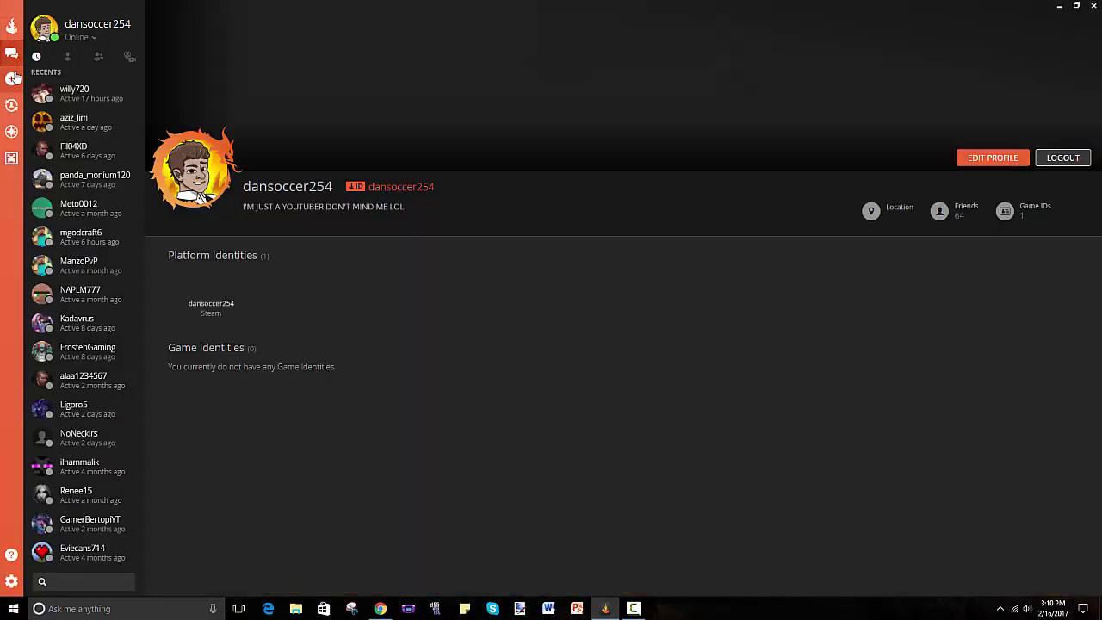
{"action": "left_click", "coordinate": [12, 81]}
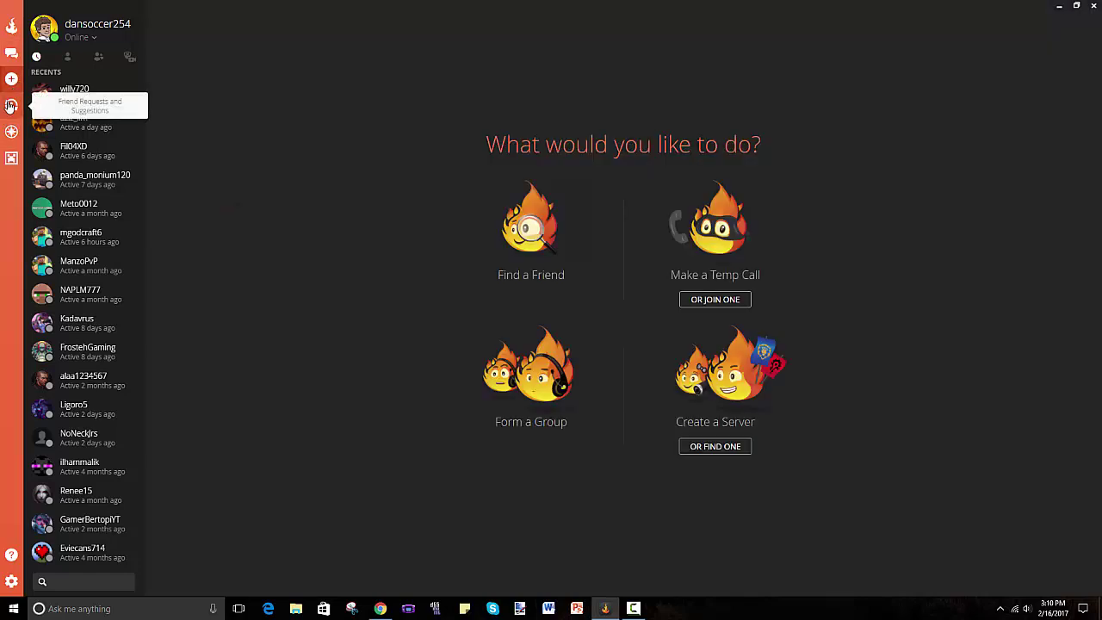
{"action": "left_click", "coordinate": [12, 105]}
{"action": "left_click", "coordinate": [11, 131]}
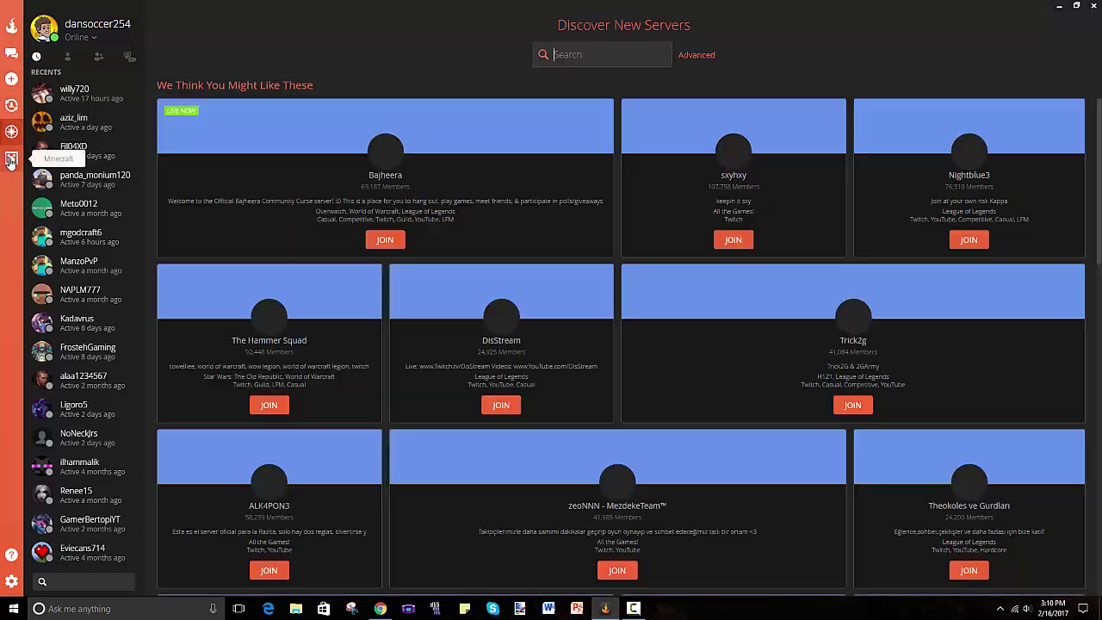
{"action": "left_click", "coordinate": [11, 158]}
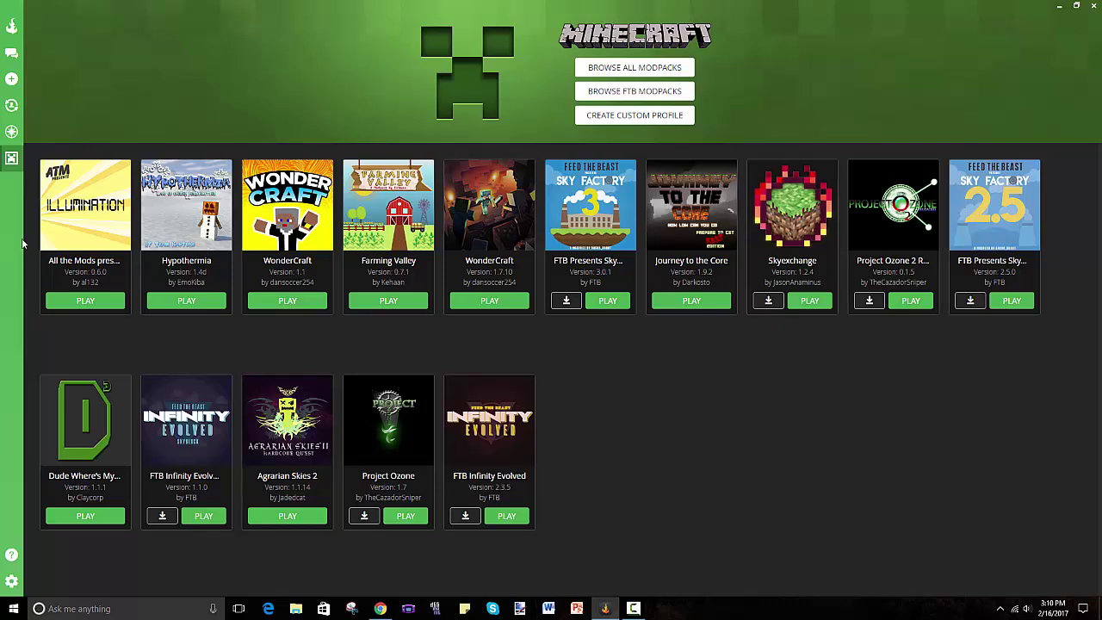
{"action": "left_click", "coordinate": [175, 211]}
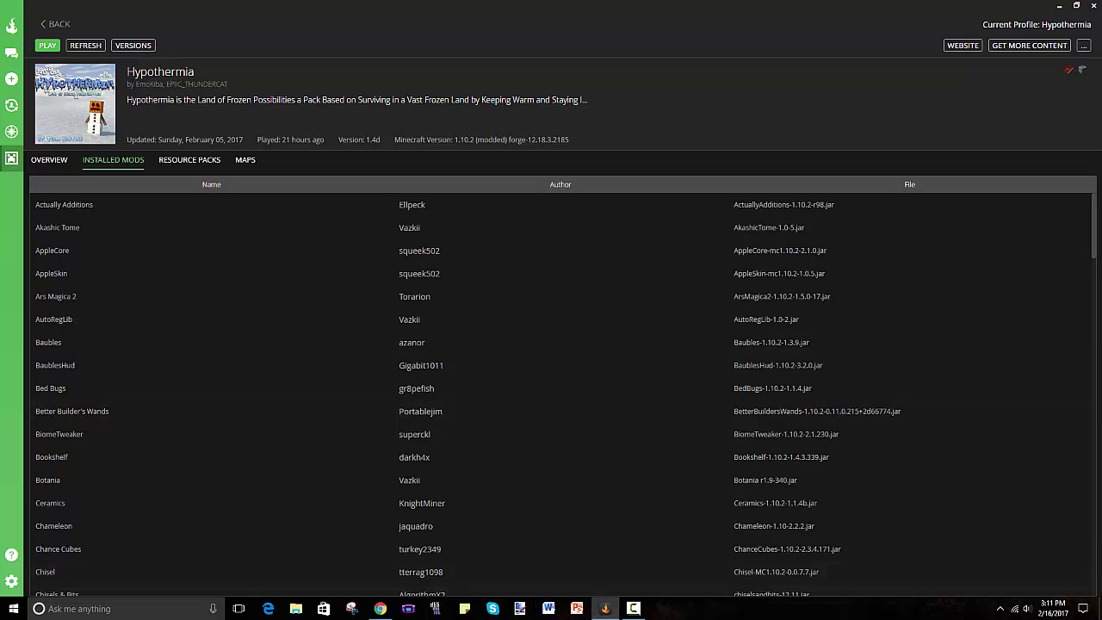
Switch to Chrome, search Google for "curse voice" and open the official Curse website from the results
{"action": "mouse_move", "coordinate": [389, 608]}
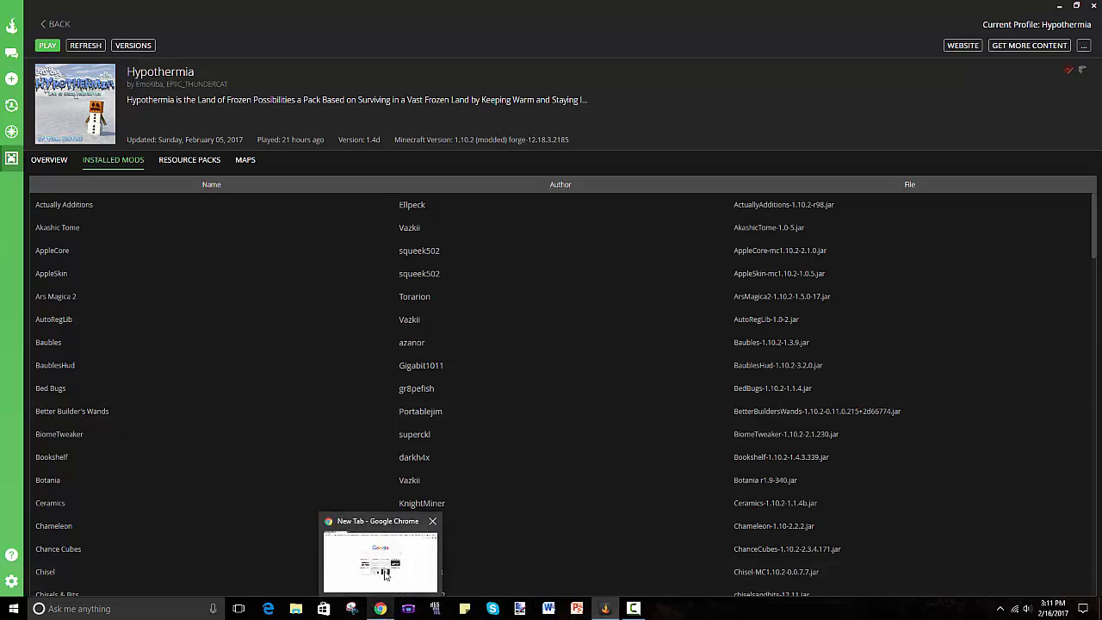
{"action": "left_click", "coordinate": [386, 575]}
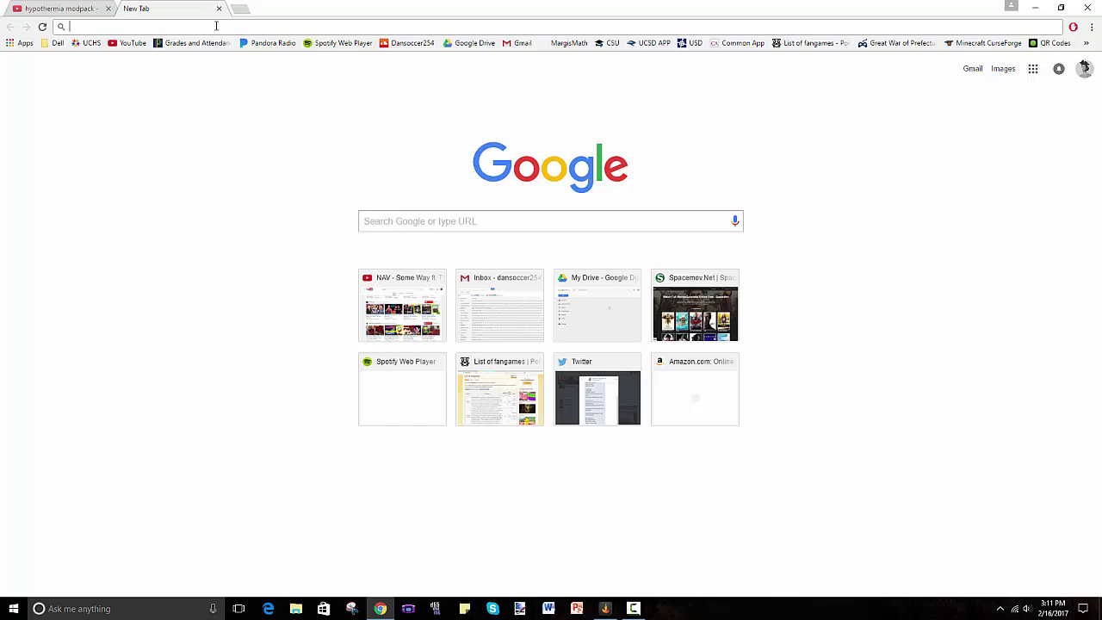
{"action": "type", "text": "cur"}
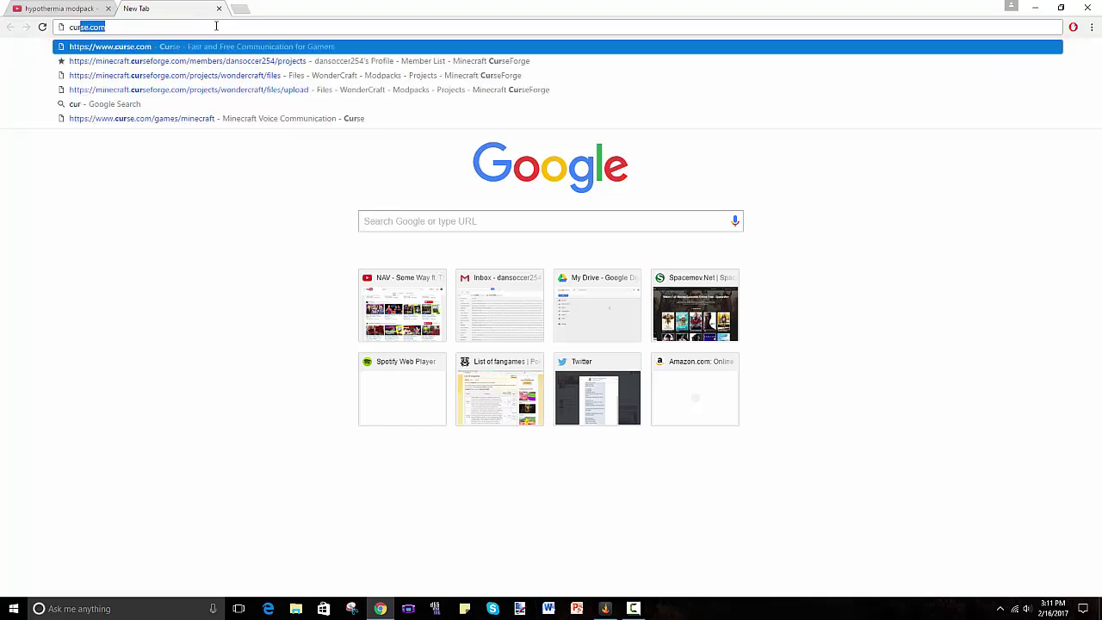
{"action": "type", "text": "se voice"}
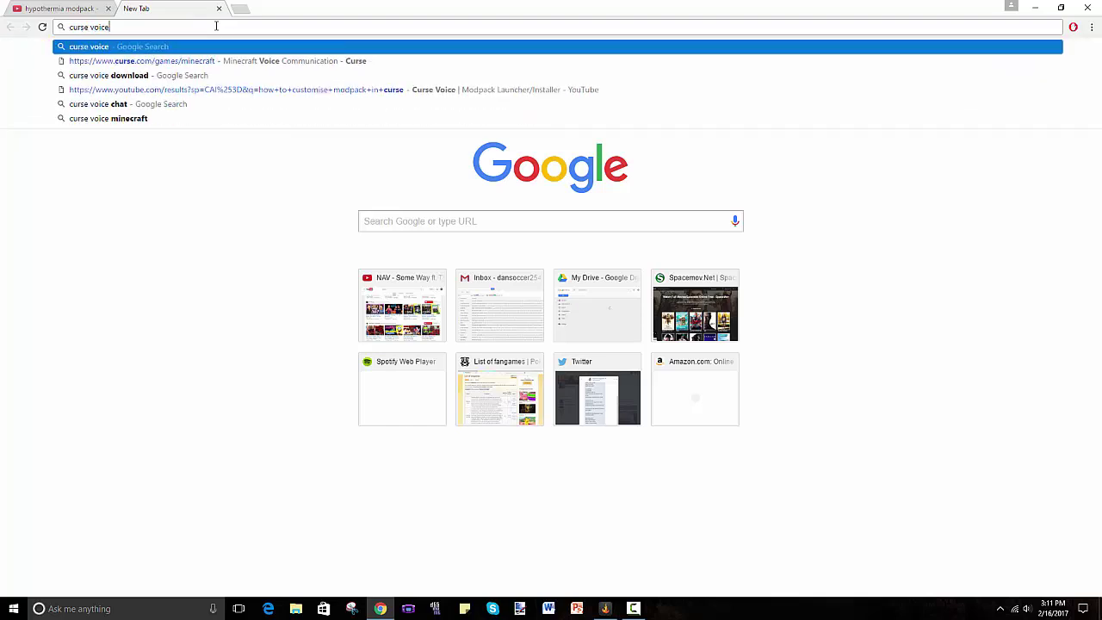
{"action": "key", "text": "Return"}
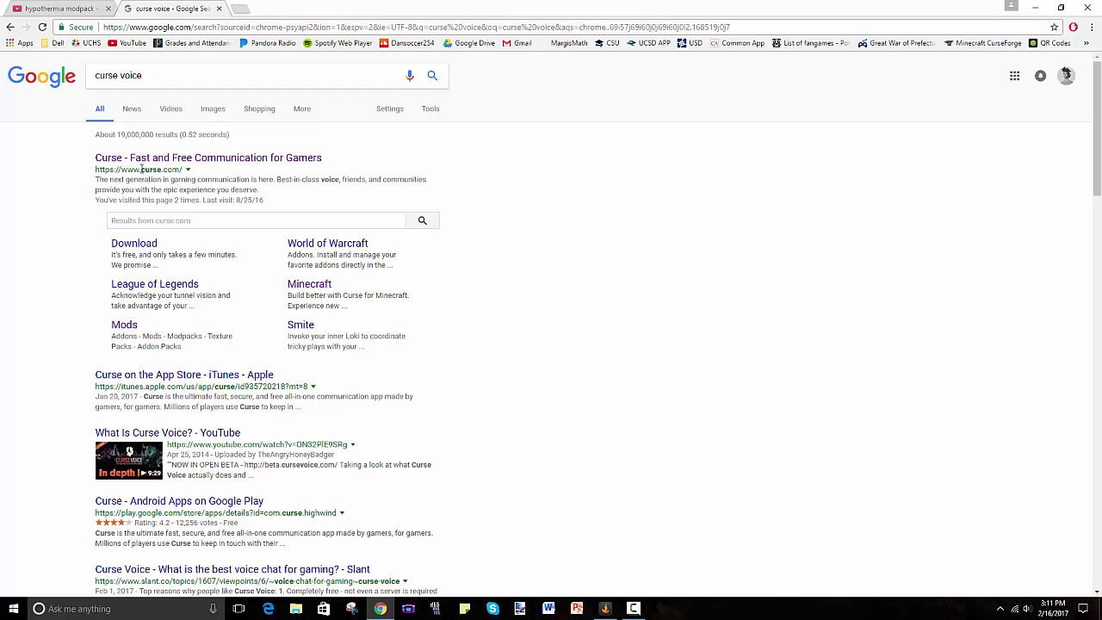
{"action": "left_click", "coordinate": [159, 158]}
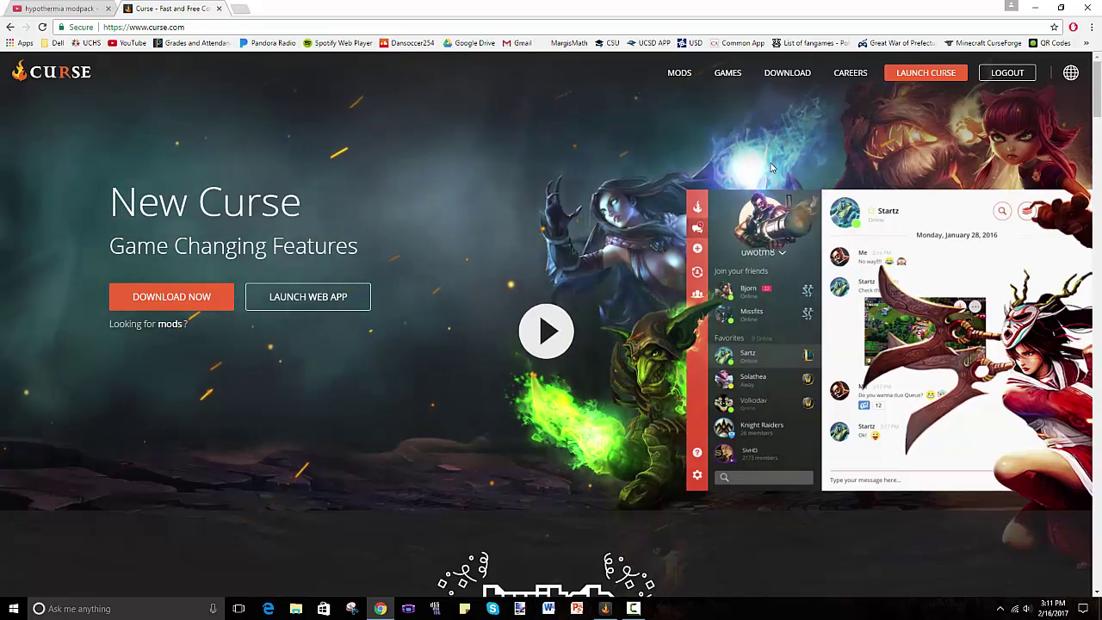
Open the Minecraft game page on the Curse website
{"action": "mouse_move", "coordinate": [729, 78]}
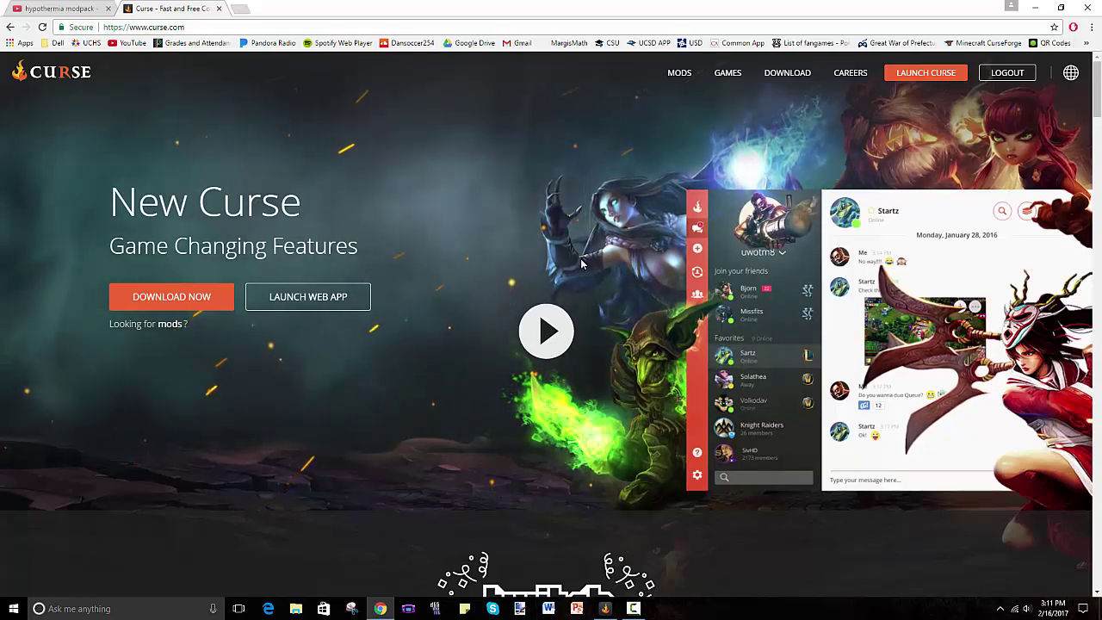
{"action": "key", "text": "alt+Tab"}
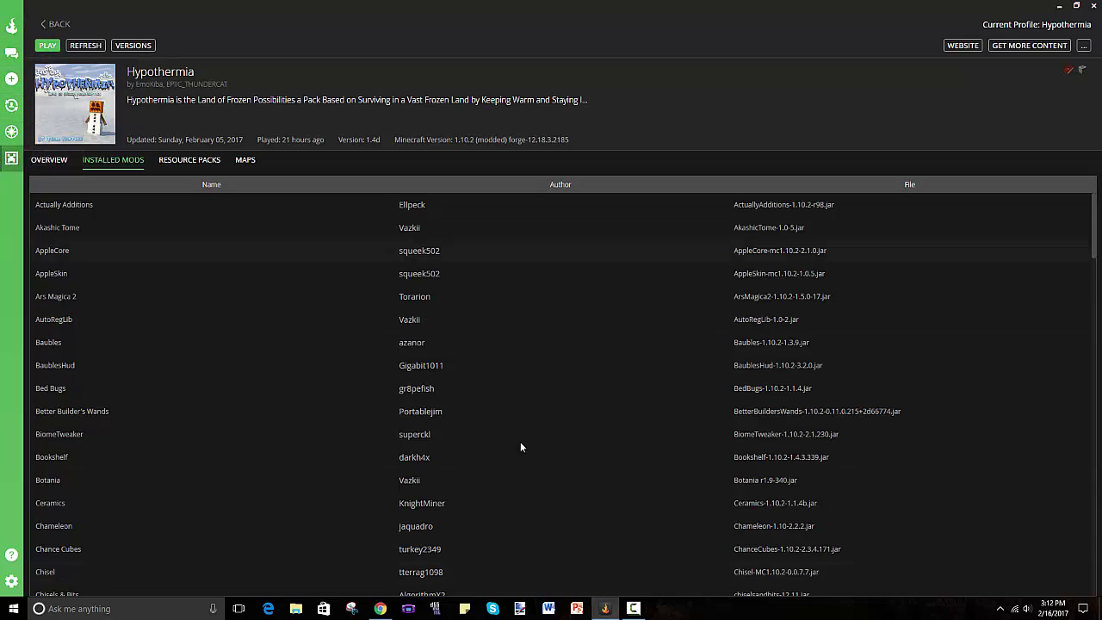
{"action": "left_click", "coordinate": [383, 608]}
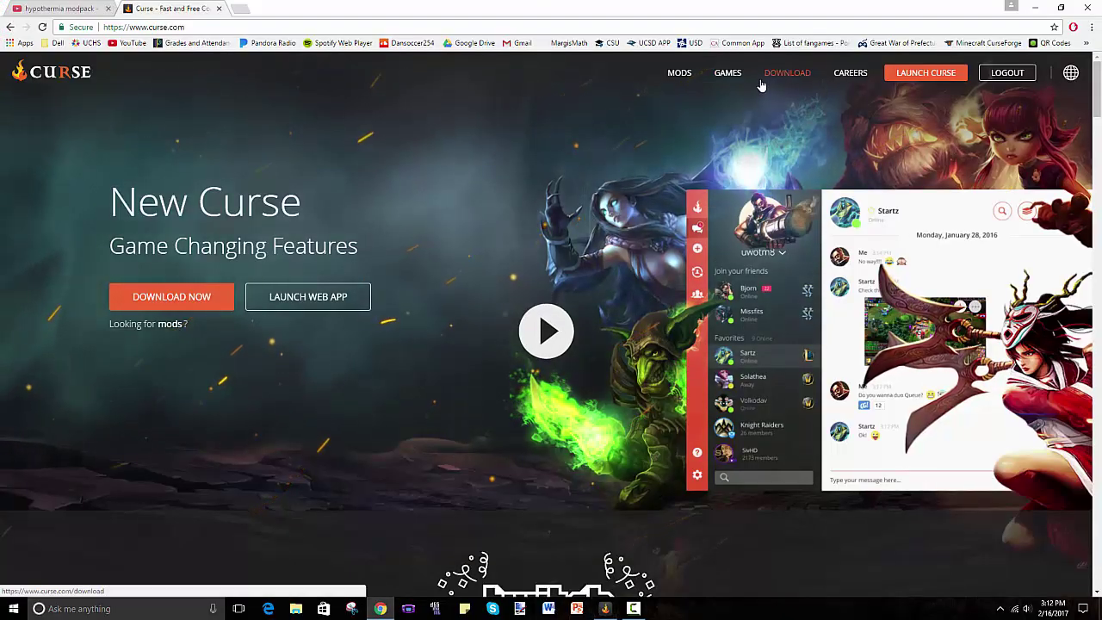
{"action": "left_click", "coordinate": [714, 131]}
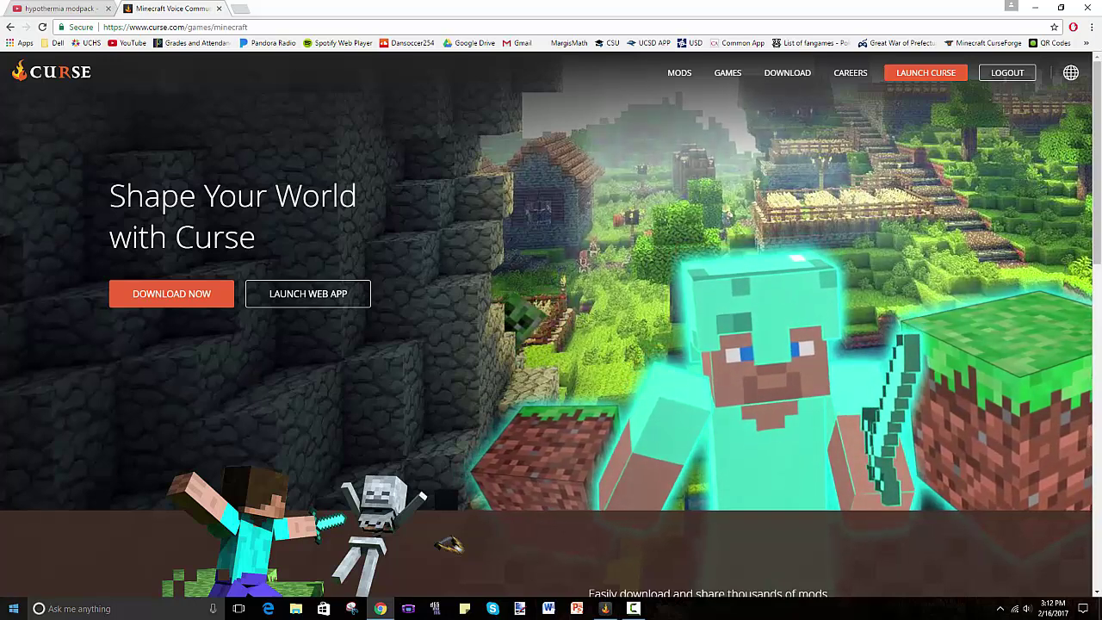
Switch to the Curse desktop app and go from its home page to the Minecraft modpack section
{"action": "key", "text": "super"}
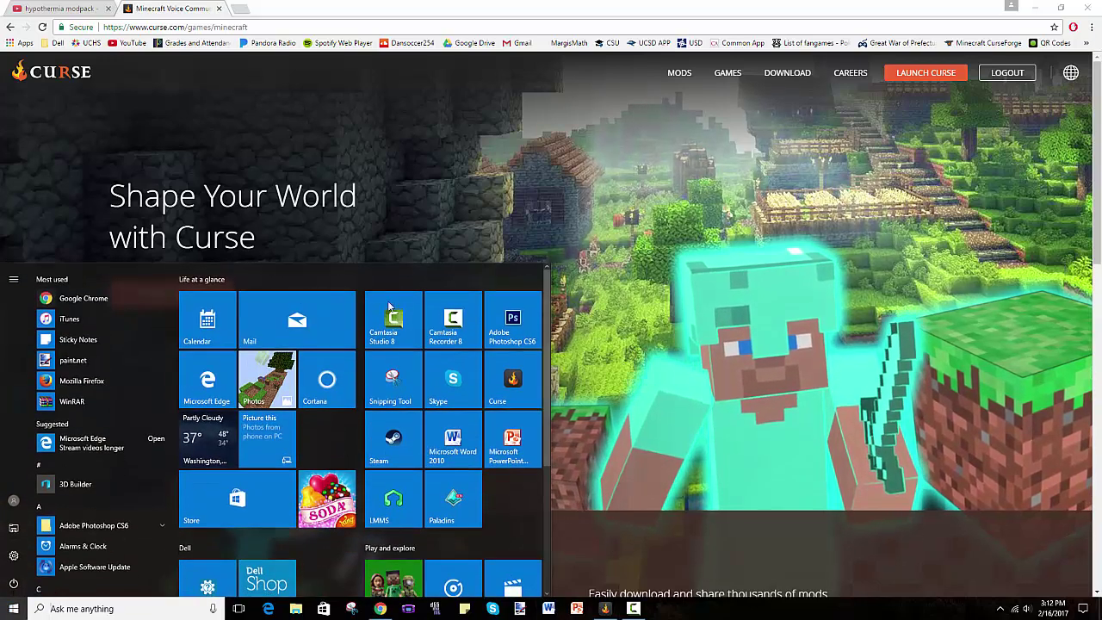
{"action": "left_click", "coordinate": [824, 299]}
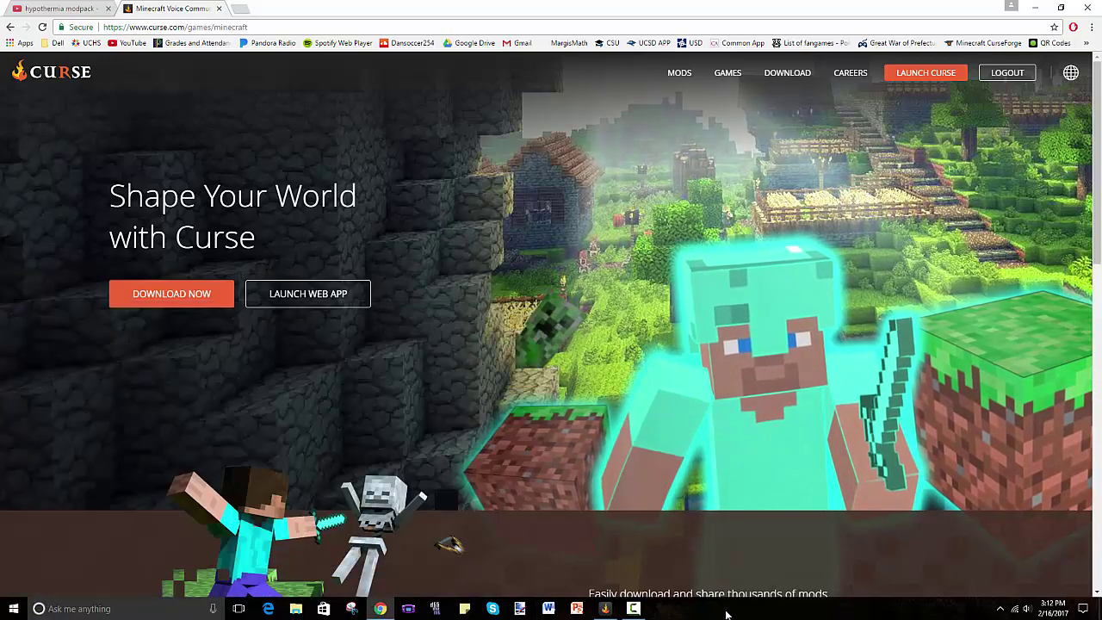
{"action": "left_click", "coordinate": [604, 609]}
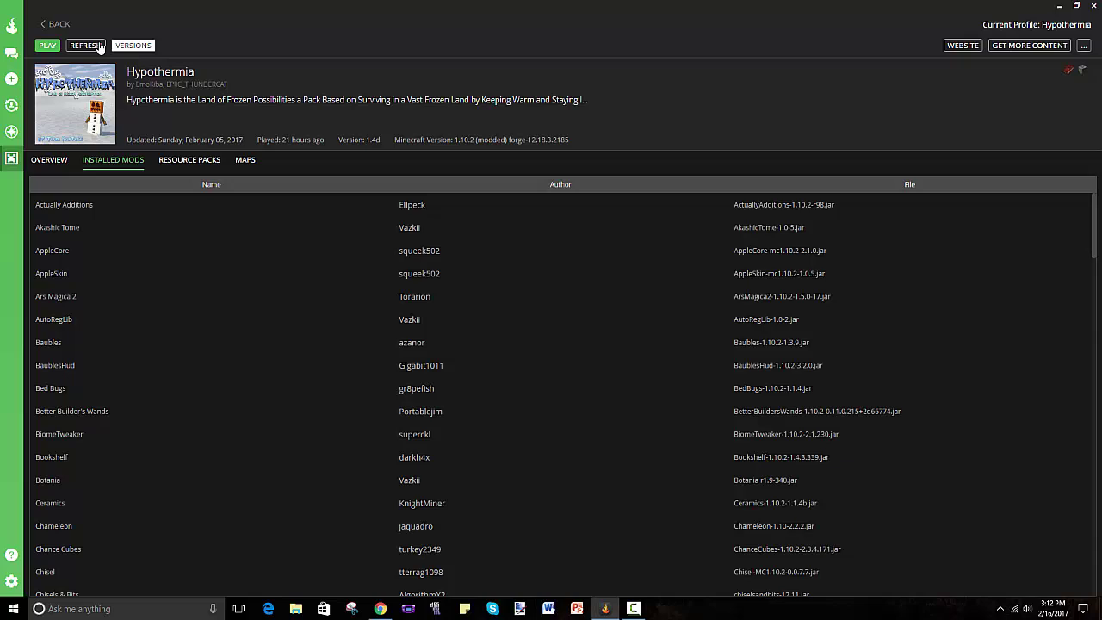
{"action": "left_click", "coordinate": [14, 26]}
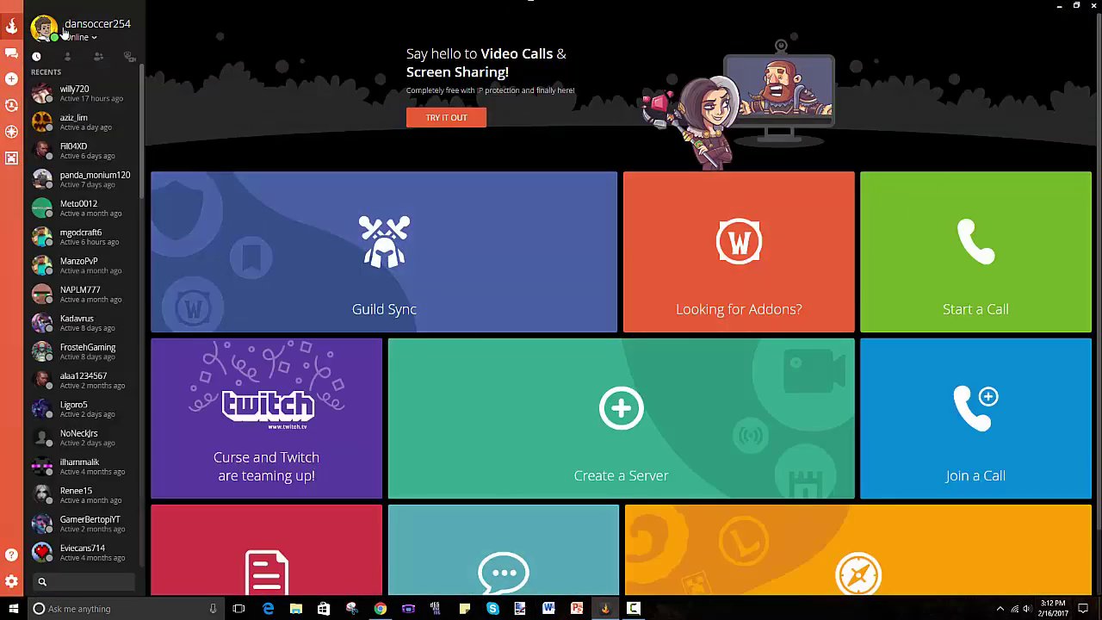
{"action": "left_click", "coordinate": [85, 38]}
{"action": "left_click", "coordinate": [85, 38]}
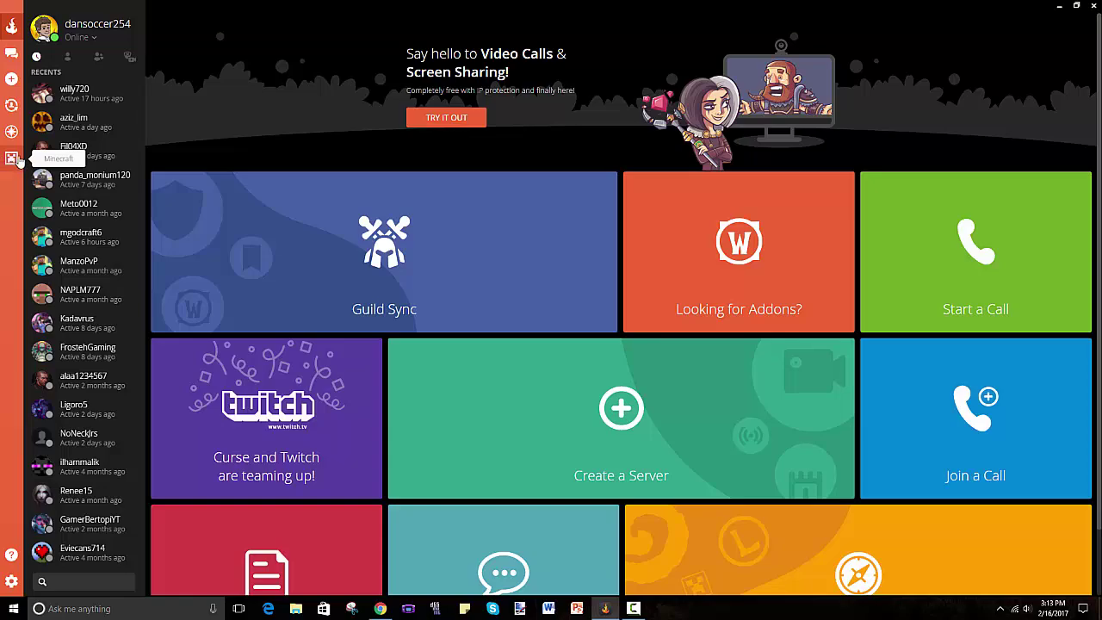
{"action": "left_click", "coordinate": [11, 158]}
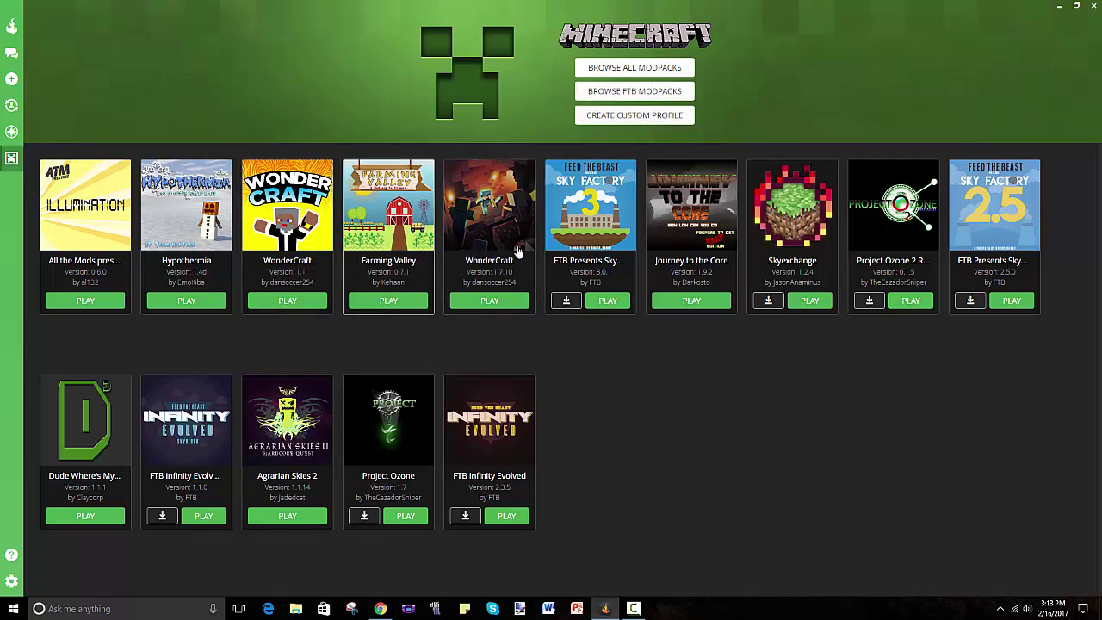
Browse the FTB modpack page, looking over its news area and list of packs
{"action": "left_click", "coordinate": [640, 93]}
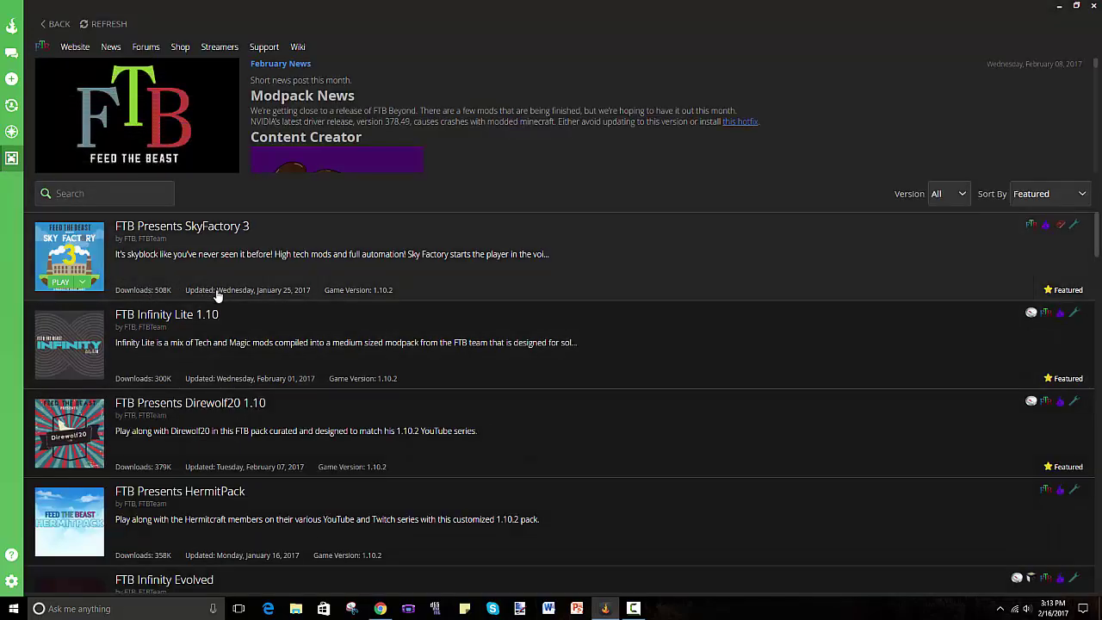
{"action": "scroll", "coordinate": [215, 292], "scroll_direction": "down", "scroll_amount": 1}
{"action": "scroll", "coordinate": [284, 233], "scroll_direction": "up", "scroll_amount": 1}
{"action": "scroll", "coordinate": [365, 161], "scroll_direction": "down", "scroll_amount": 3}
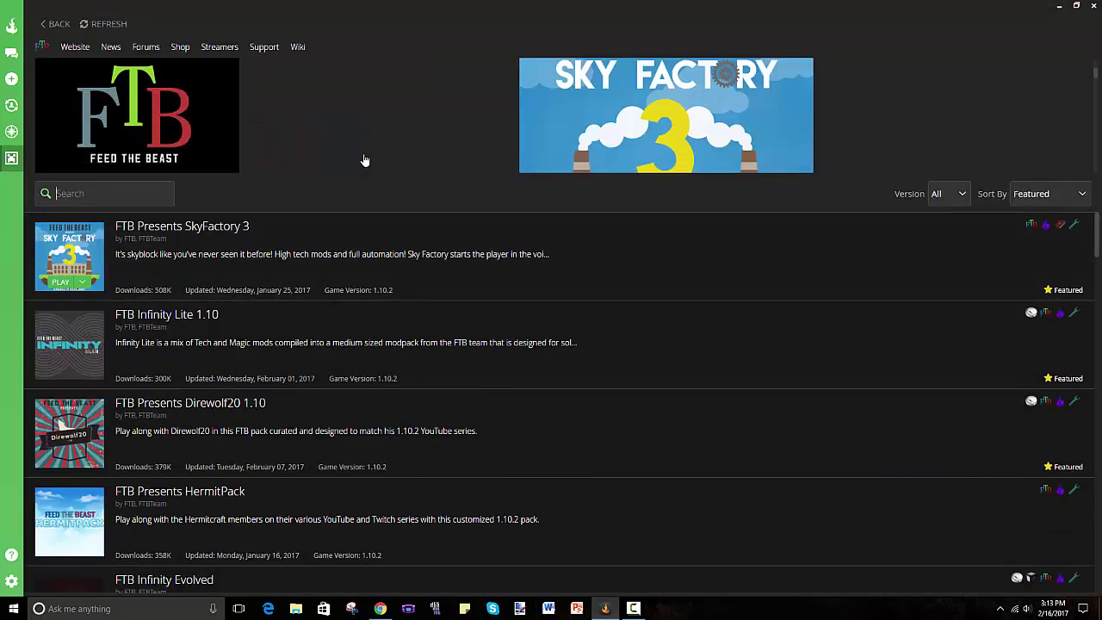
{"action": "scroll", "coordinate": [365, 161], "scroll_direction": "up", "scroll_amount": 2}
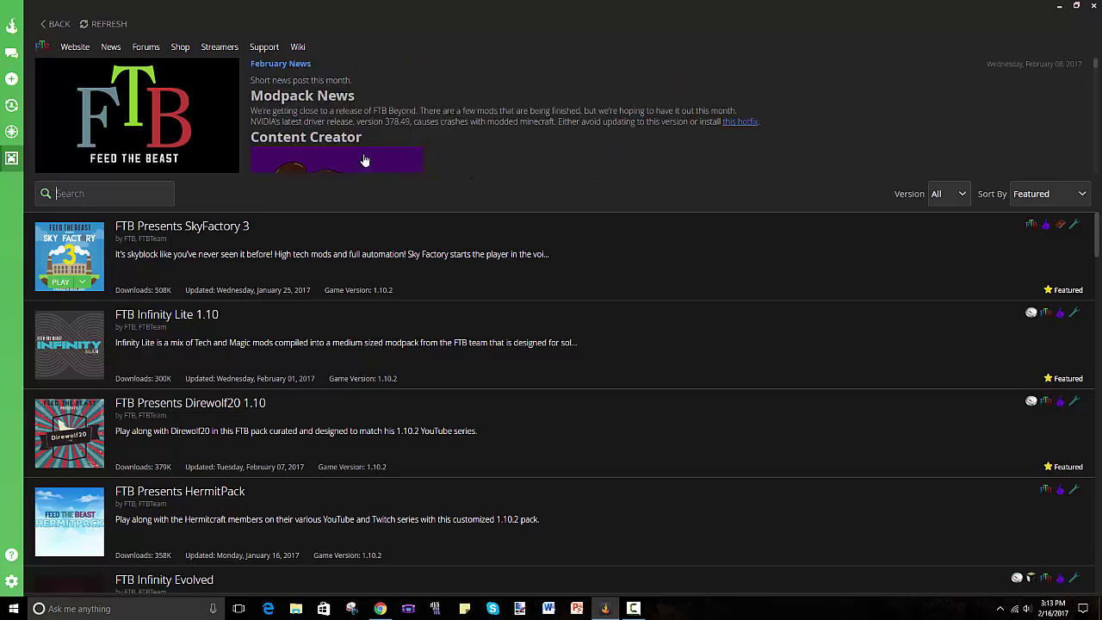
{"action": "scroll", "coordinate": [219, 345], "scroll_direction": "down", "scroll_amount": 5}
{"action": "scroll", "coordinate": [219, 344], "scroll_direction": "down", "scroll_amount": 3}
{"action": "scroll", "coordinate": [287, 339], "scroll_direction": "up", "scroll_amount": 8}
Return to the Minecraft section and browse the full catalogue of all modpacks
{"action": "left_click", "coordinate": [53, 24]}
{"action": "left_click", "coordinate": [628, 67]}
{"action": "scroll", "coordinate": [393, 376], "scroll_direction": "down", "scroll_amount": 6}
{"action": "scroll", "coordinate": [392, 376], "scroll_direction": "down", "scroll_amount": 5}
{"action": "scroll", "coordinate": [354, 393], "scroll_direction": "up", "scroll_amount": 15}
{"action": "scroll", "coordinate": [353, 393], "scroll_direction": "down", "scroll_amount": 10}
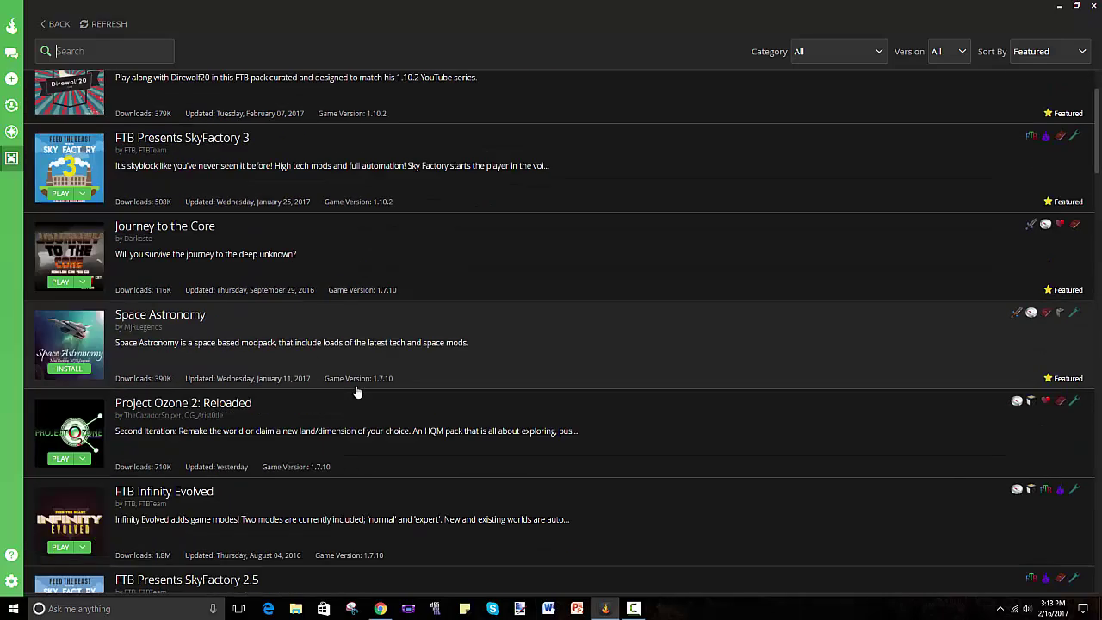
{"action": "scroll", "coordinate": [358, 392], "scroll_direction": "down", "scroll_amount": 10}
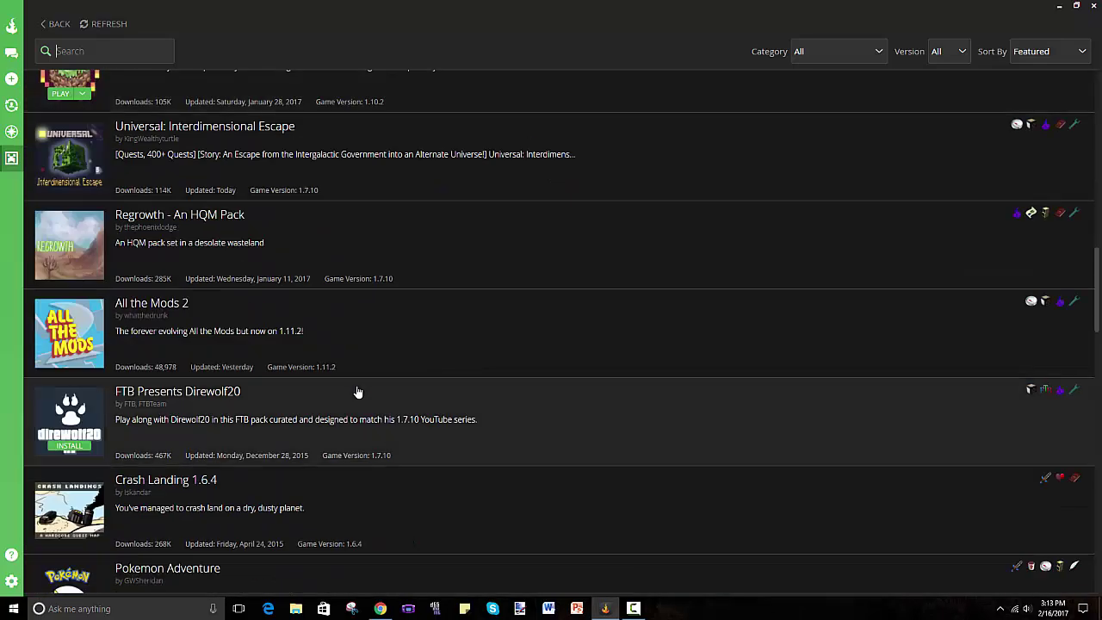
{"action": "scroll", "coordinate": [358, 393], "scroll_direction": "up", "scroll_amount": 20}
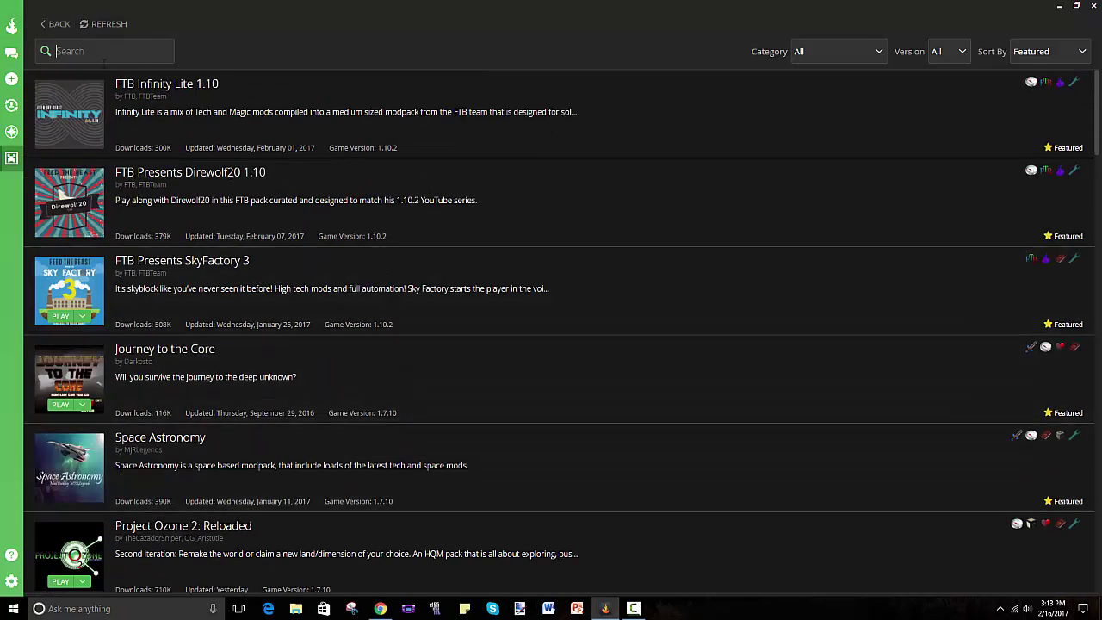
Search all modpacks for "hypot" and locate the play option on the Hypothermia pack
{"action": "type", "text": "hypotg"}
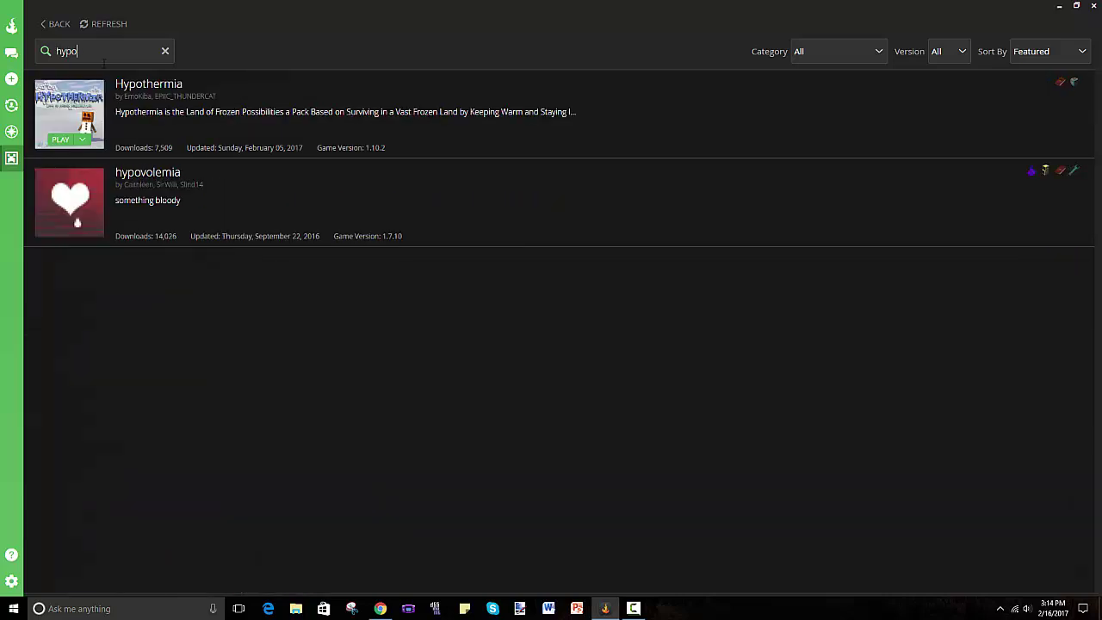
{"action": "key", "text": "BackSpace"}
{"action": "mouse_move", "coordinate": [76, 138]}
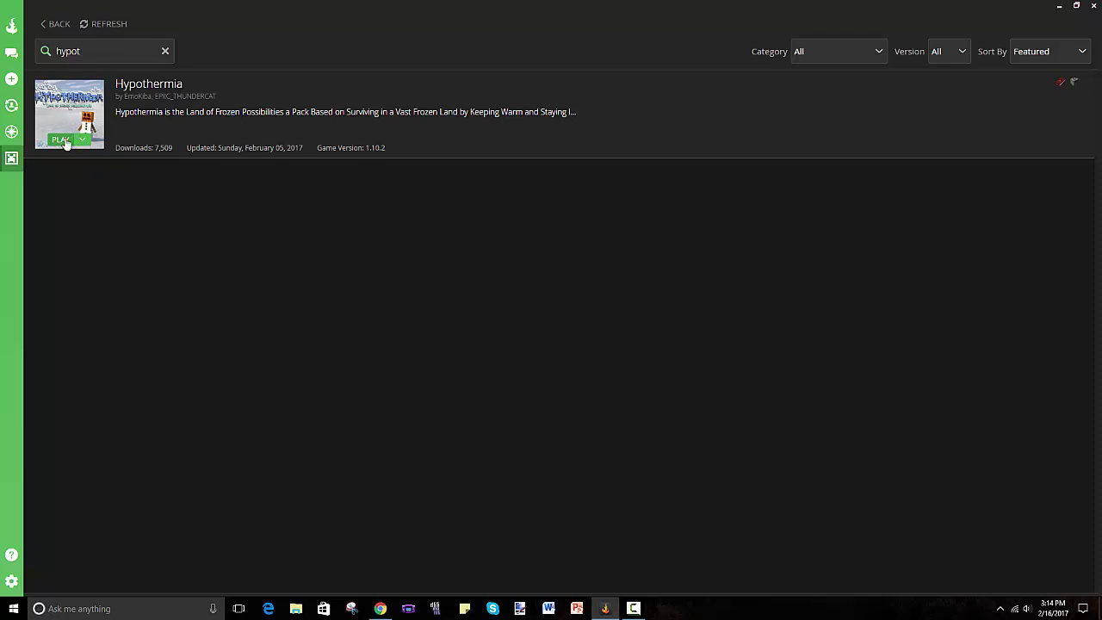
Shorten the modpack search to "h" and view the install option on the FTB Presents HermitPack entry
{"action": "key", "text": "BackSpace"}
{"action": "key", "text": "BackSpace"}
{"action": "key", "text": "BackSpace"}
{"action": "key", "text": "BackSpace"}
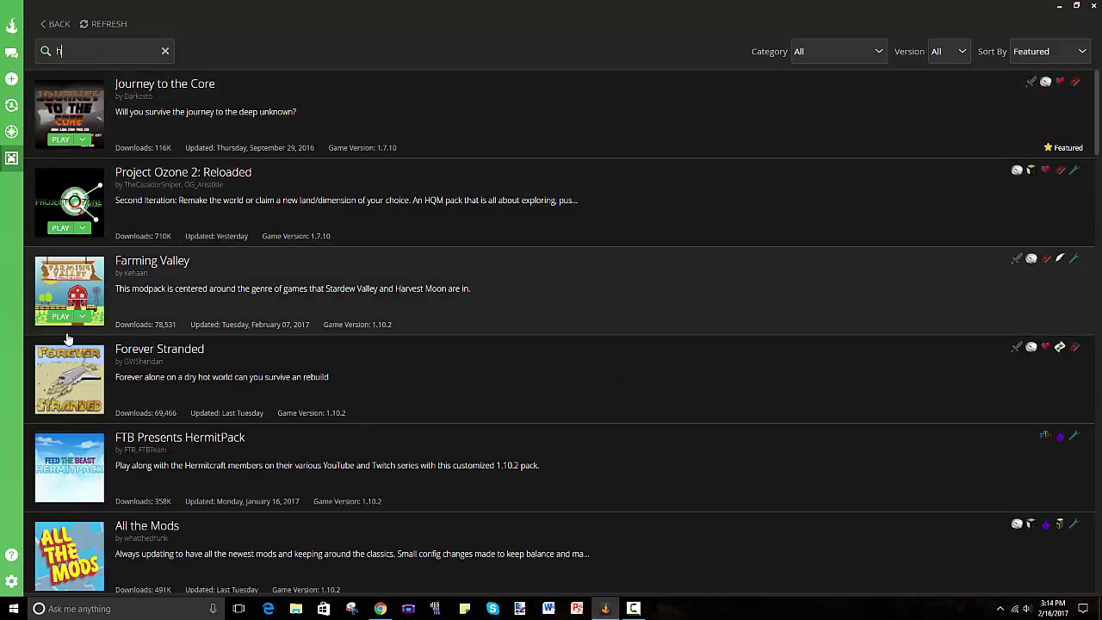
{"action": "mouse_move", "coordinate": [69, 411]}
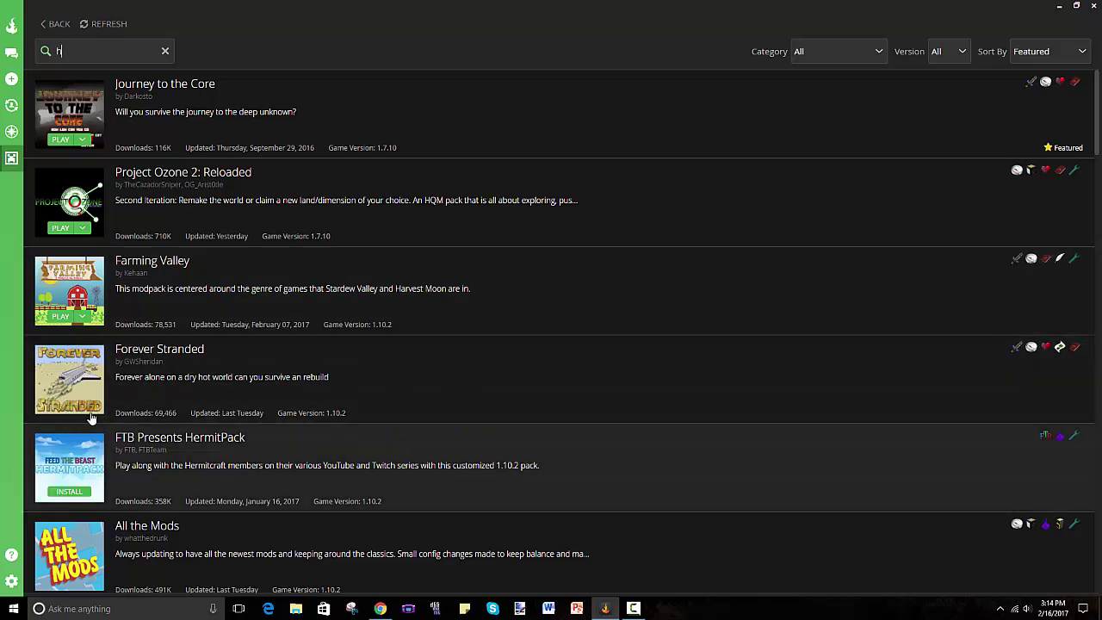
Launch the Hypothermia modpack from the installed modpacks and close the Minecraft Launcher window
{"action": "left_click", "coordinate": [11, 158]}
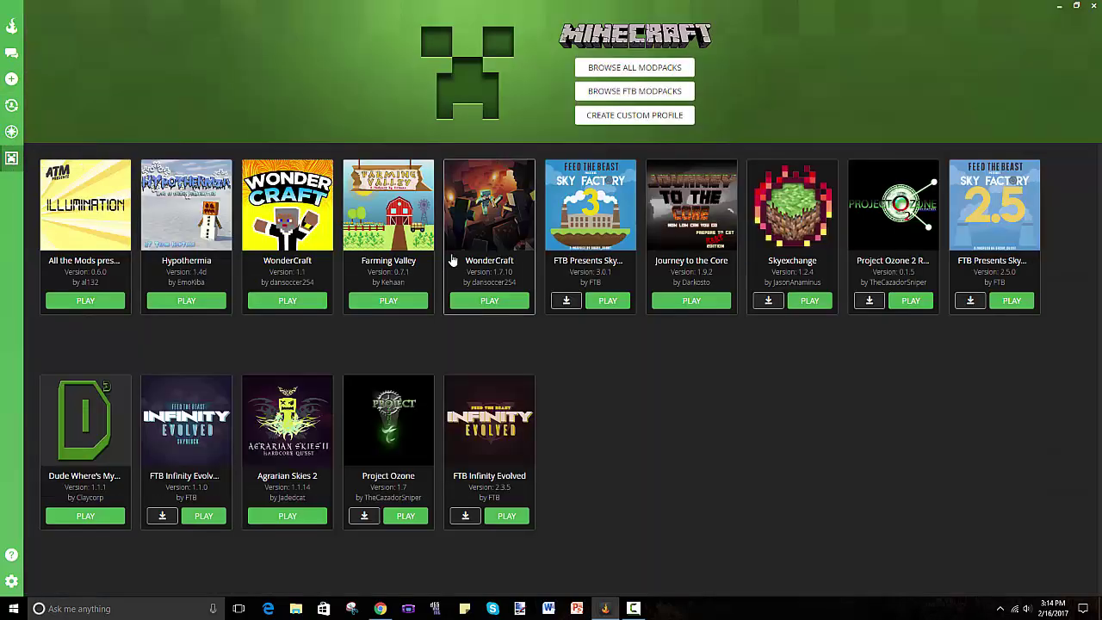
{"action": "left_click", "coordinate": [198, 300]}
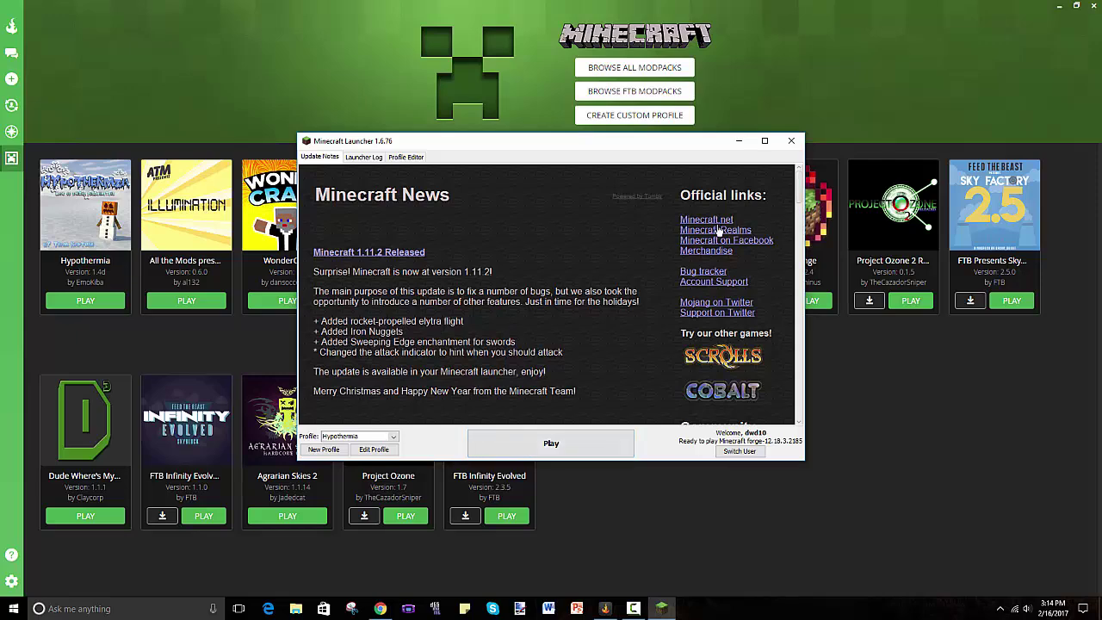
{"action": "left_click", "coordinate": [800, 139]}
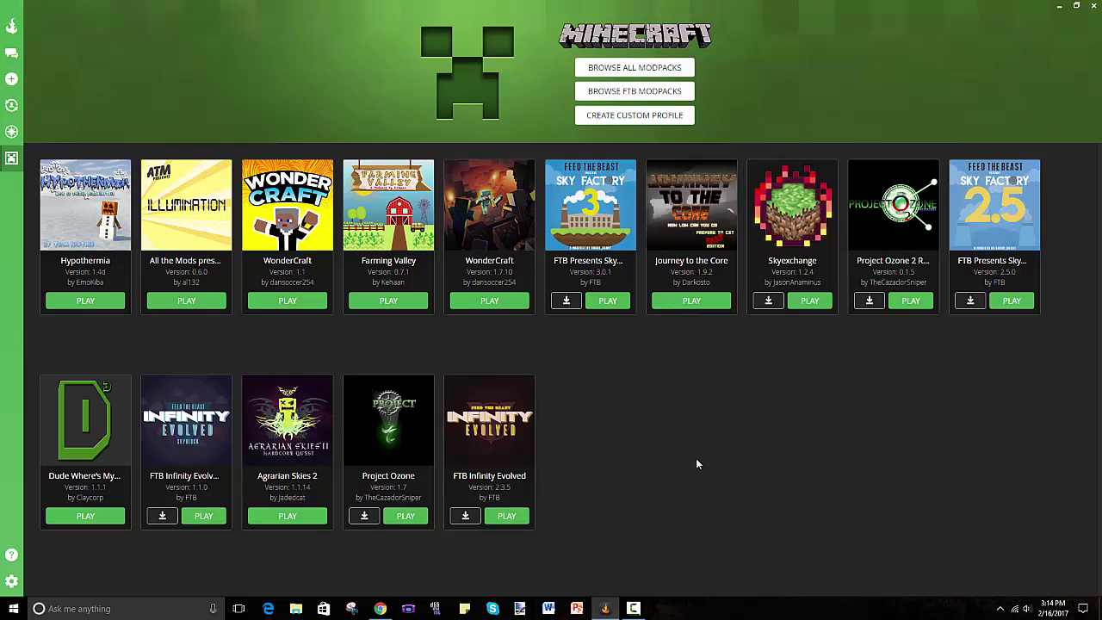